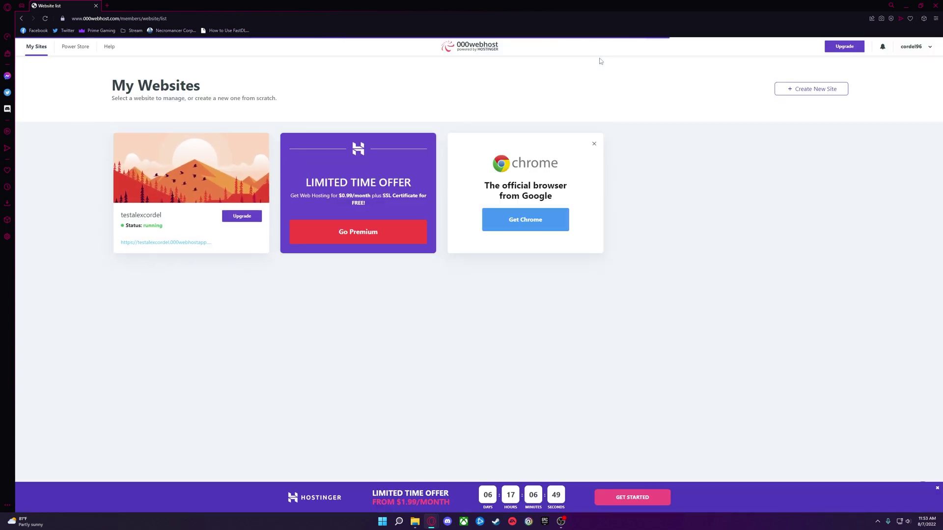
Delete the testalexcordel website from its General settings and confirm DELETE WEBSITE.
{"action": "mouse_move", "coordinate": [177, 167]}
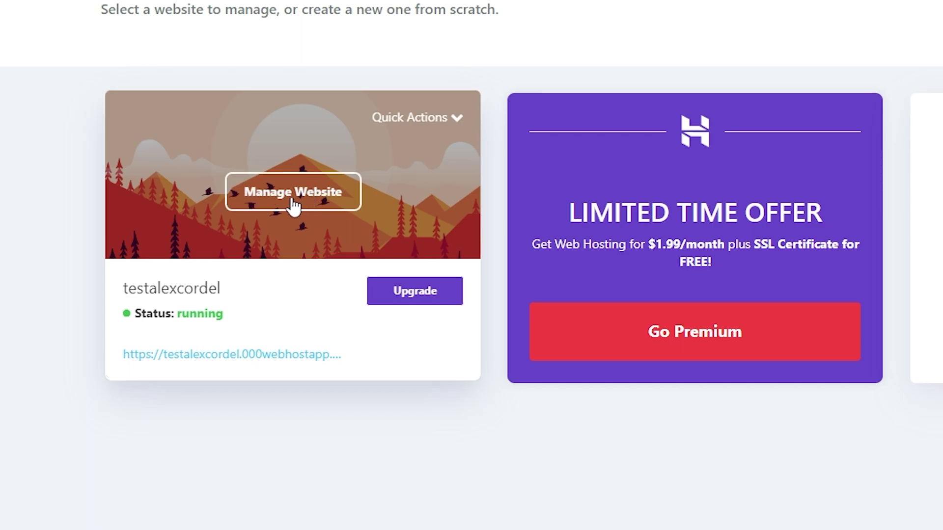
{"action": "left_click", "coordinate": [296, 204]}
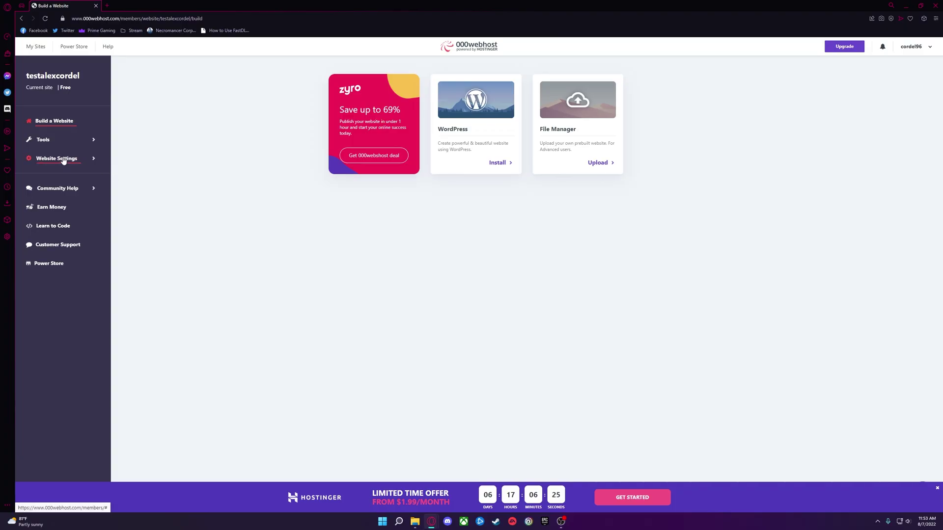
{"action": "left_click", "coordinate": [70, 165]}
{"action": "left_click", "coordinate": [34, 162]}
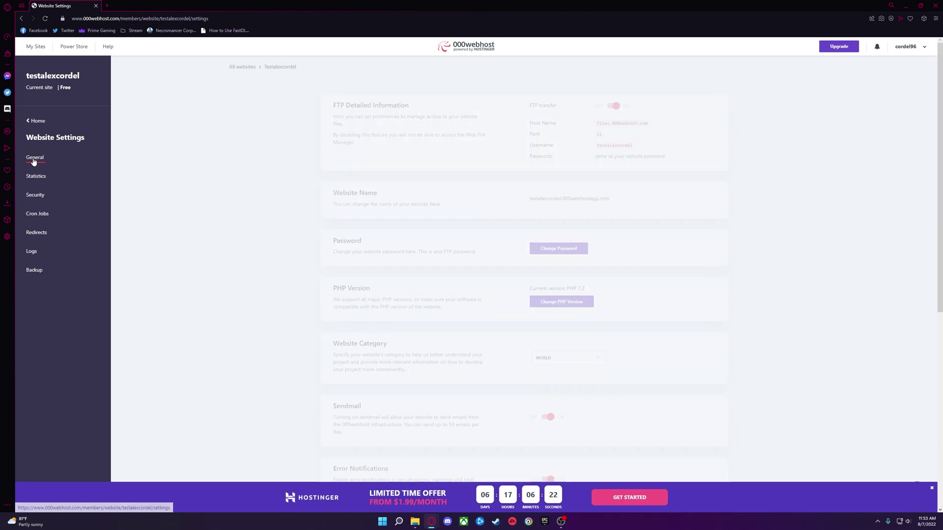
{"action": "scroll", "coordinate": [458, 398], "scroll_direction": "down", "scroll_amount": 8}
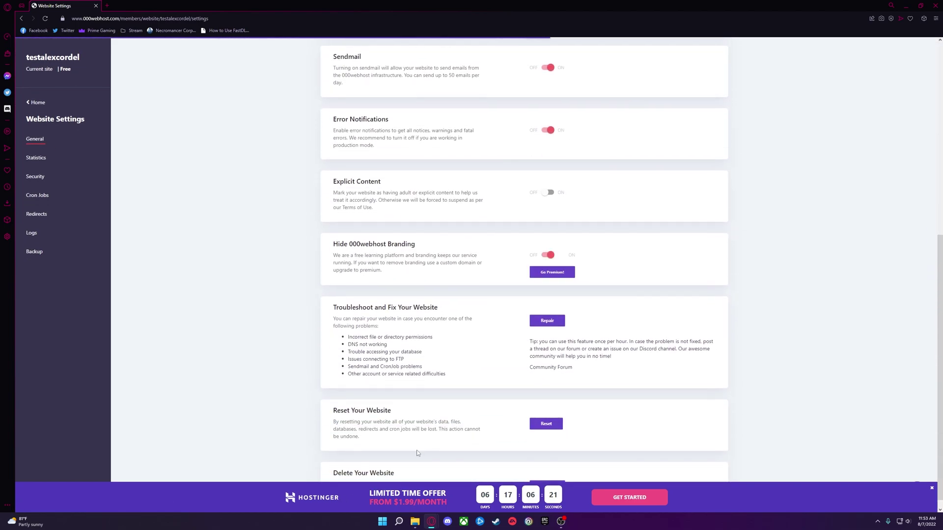
{"action": "left_click", "coordinate": [931, 487]}
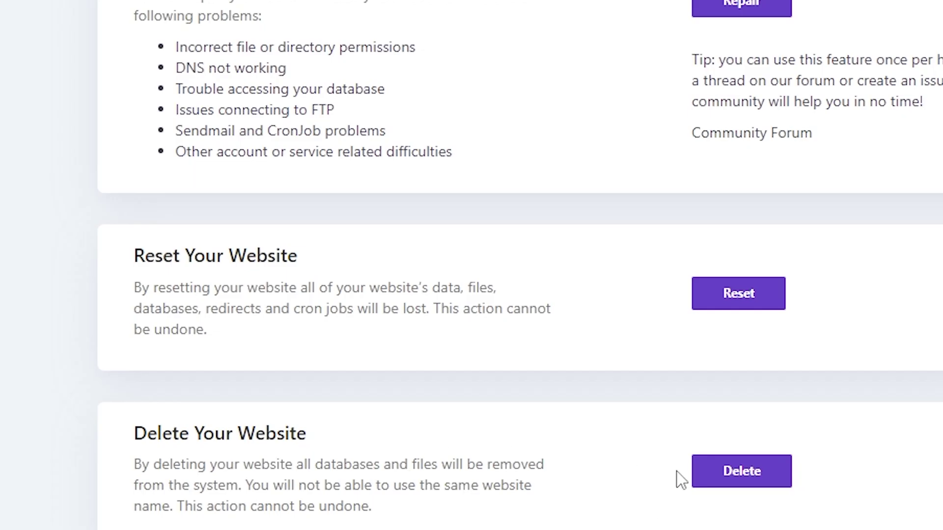
{"action": "left_click", "coordinate": [751, 476]}
{"action": "left_click", "coordinate": [711, 299]}
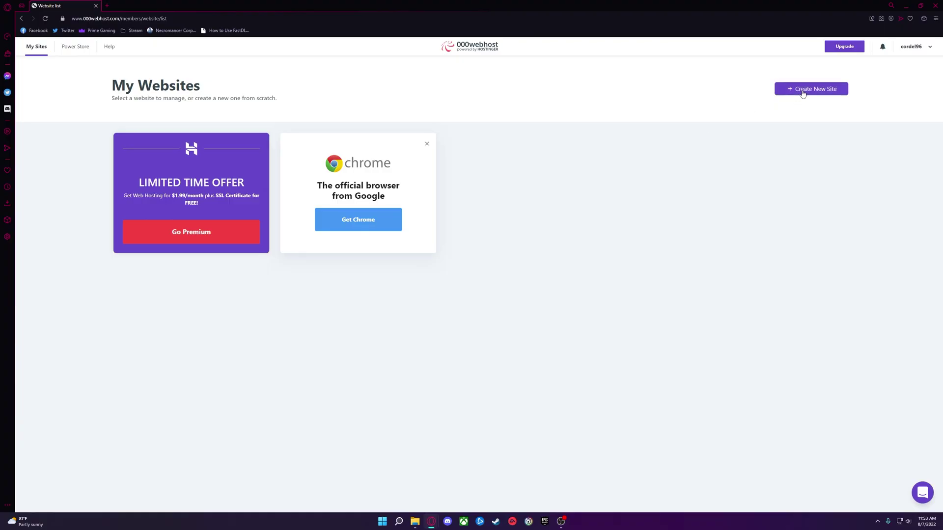
Create a new website named alexcordelGMod with a custom password replacing the generated one.
{"action": "left_click", "coordinate": [801, 89]}
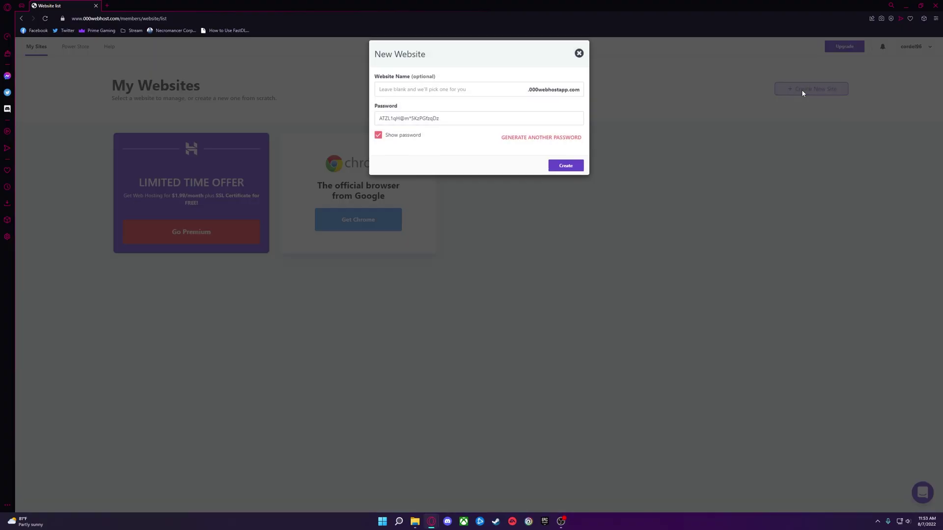
{"action": "left_click", "coordinate": [464, 98]}
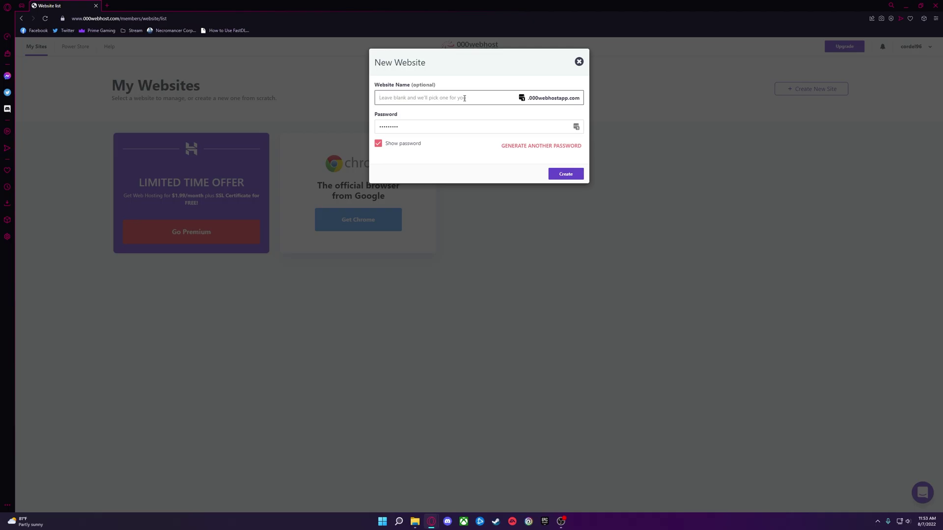
{"action": "type", "text": "alexcord"}
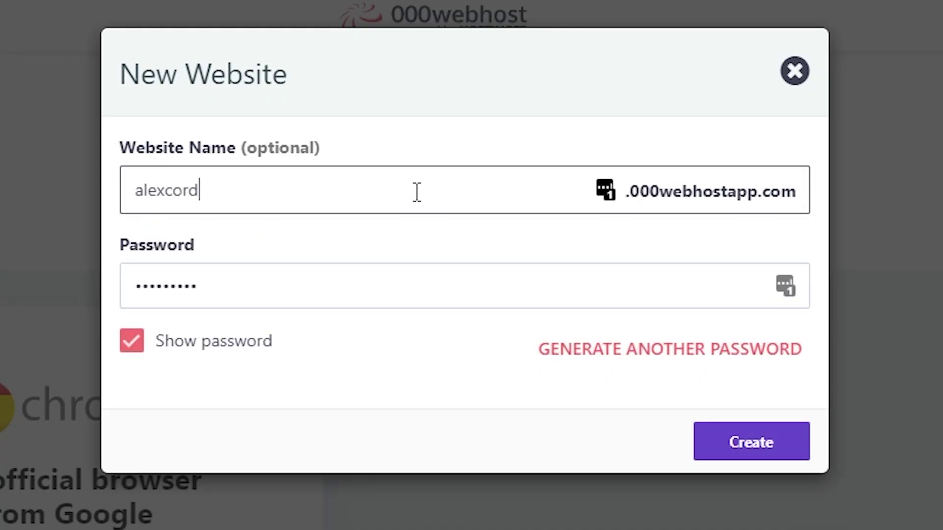
{"action": "type", "text": "elGMod"}
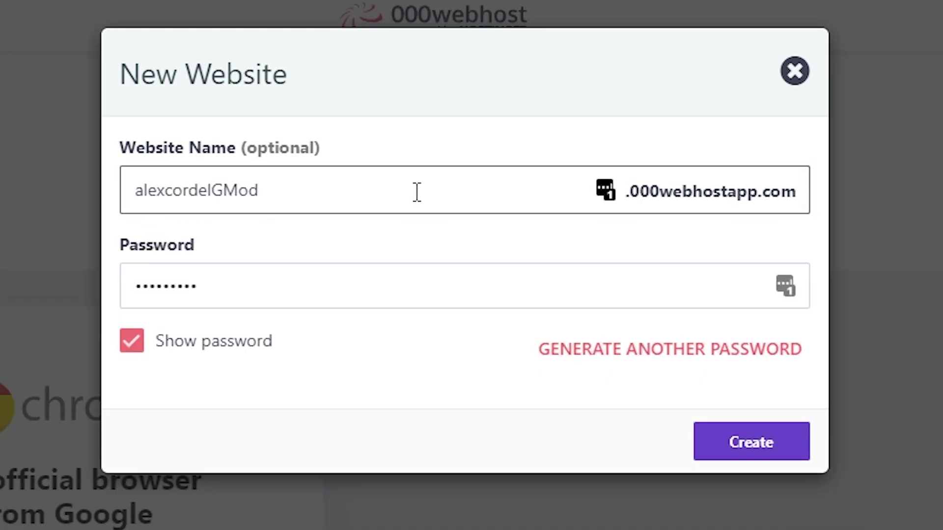
{"action": "double_click", "coordinate": [308, 293]}
{"action": "type", "text": "a•••••••••"}
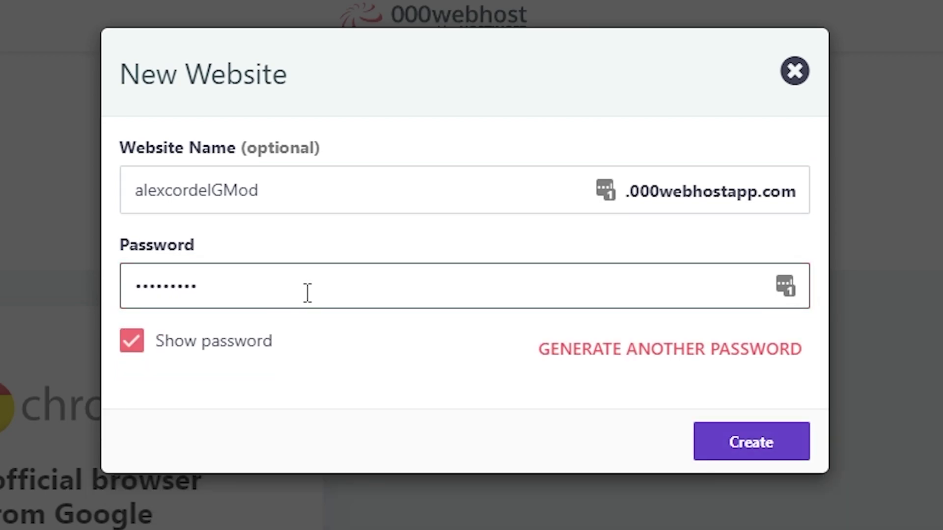
{"action": "left_click", "coordinate": [759, 428]}
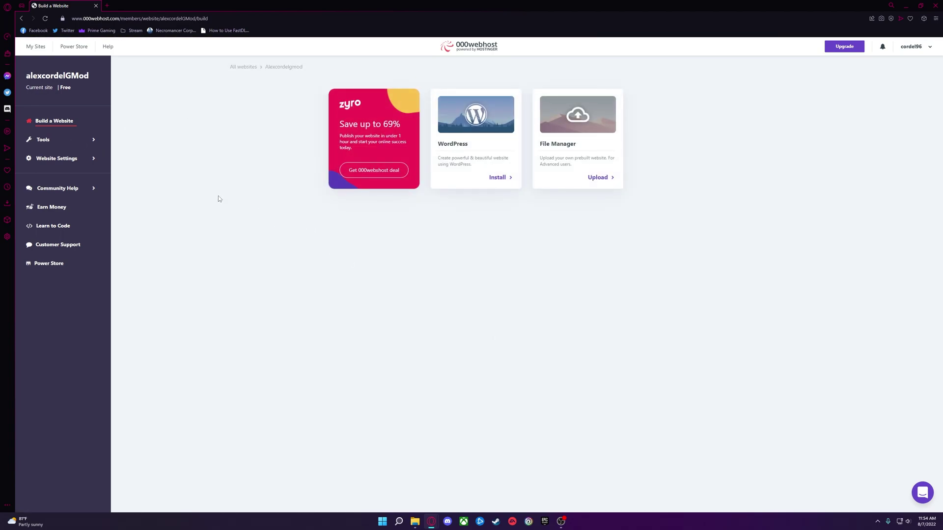
Open the site's FTP host name address in a new tab from the General settings.
{"action": "left_click", "coordinate": [57, 158]}
{"action": "left_click", "coordinate": [46, 157]}
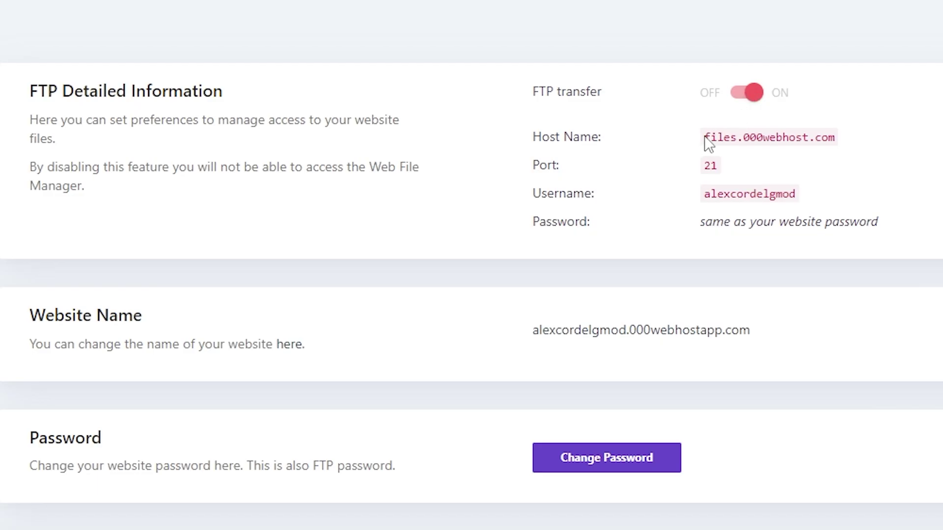
{"action": "left_click_drag", "start_coordinate": [706, 138], "coordinate": [835, 140]}
{"action": "right_click", "coordinate": [838, 152]}
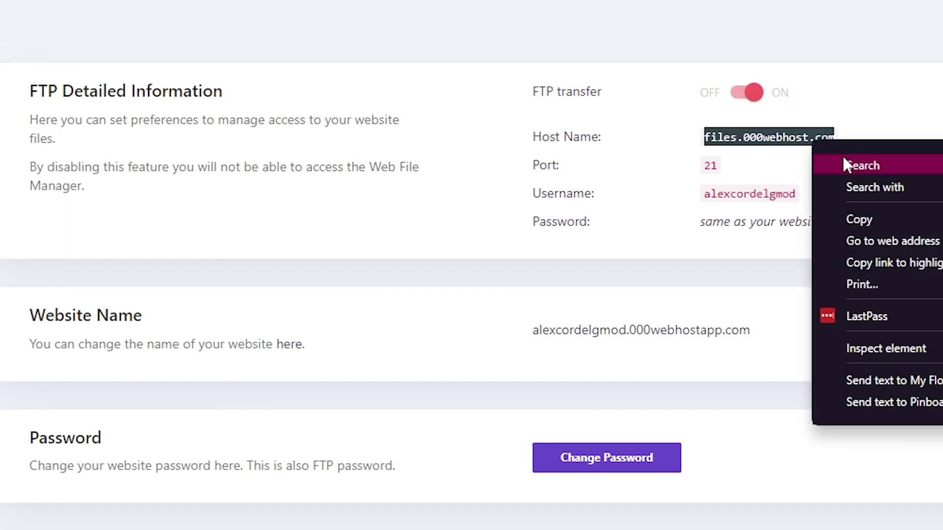
{"action": "left_click", "coordinate": [879, 236]}
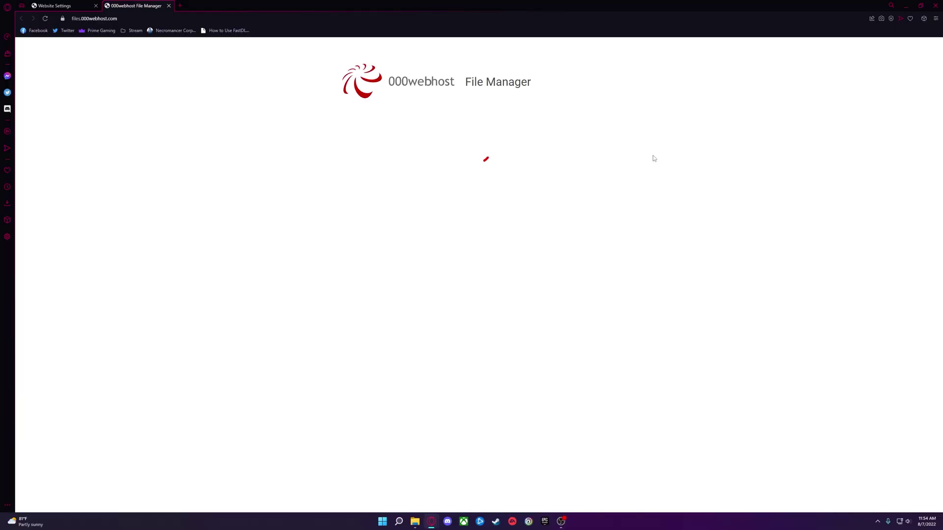
{"action": "key", "text": "ctrl+Tab"}
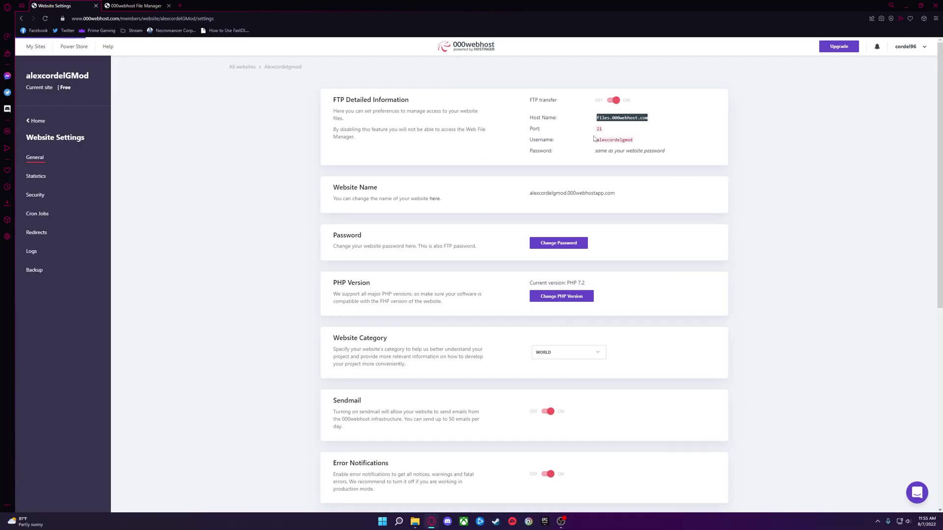
Log into the File Manager with the copied FTP username and the site password.
{"action": "left_click_drag", "start_coordinate": [596, 142], "coordinate": [633, 141]}
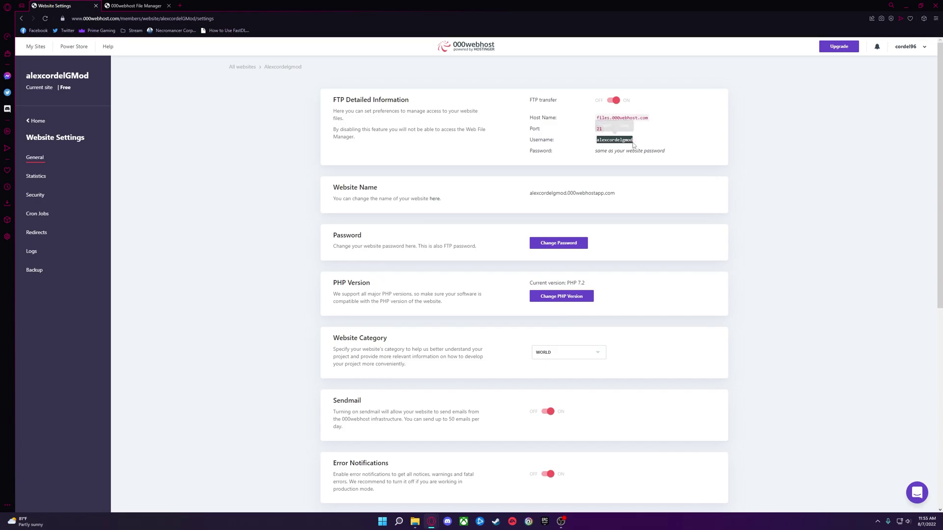
{"action": "right_click", "coordinate": [631, 141]}
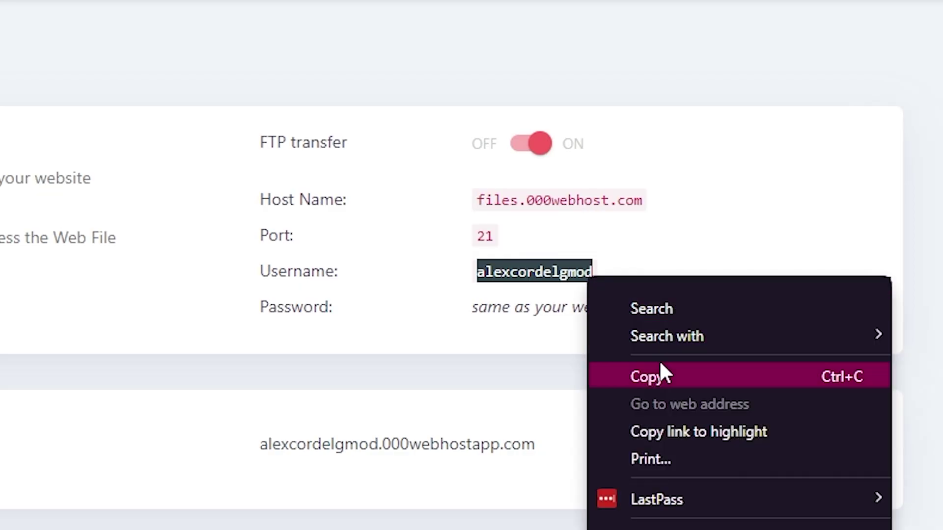
{"action": "left_click", "coordinate": [663, 374]}
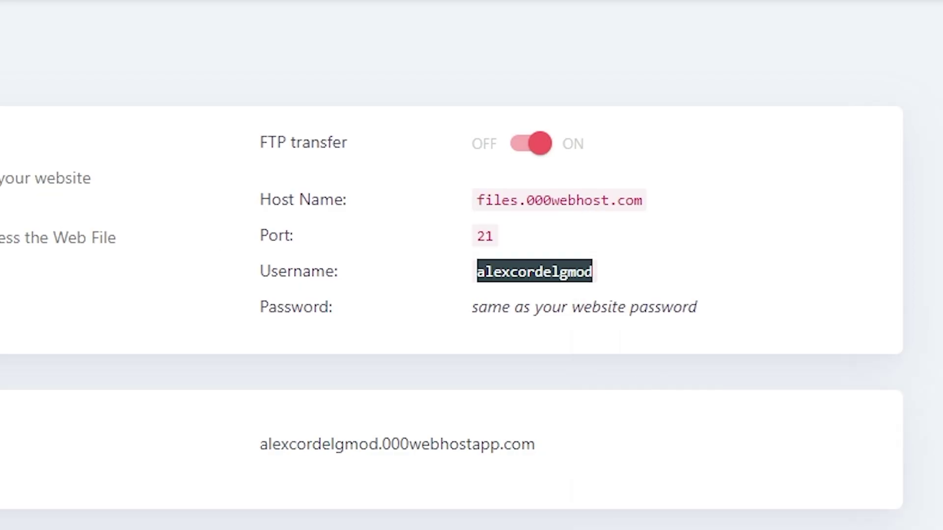
{"action": "key", "text": "ctrl+Tab"}
{"action": "left_click", "coordinate": [339, 132]}
{"action": "right_click", "coordinate": [338, 133]}
{"action": "left_click", "coordinate": [358, 183]}
{"action": "left_click", "coordinate": [352, 162]}
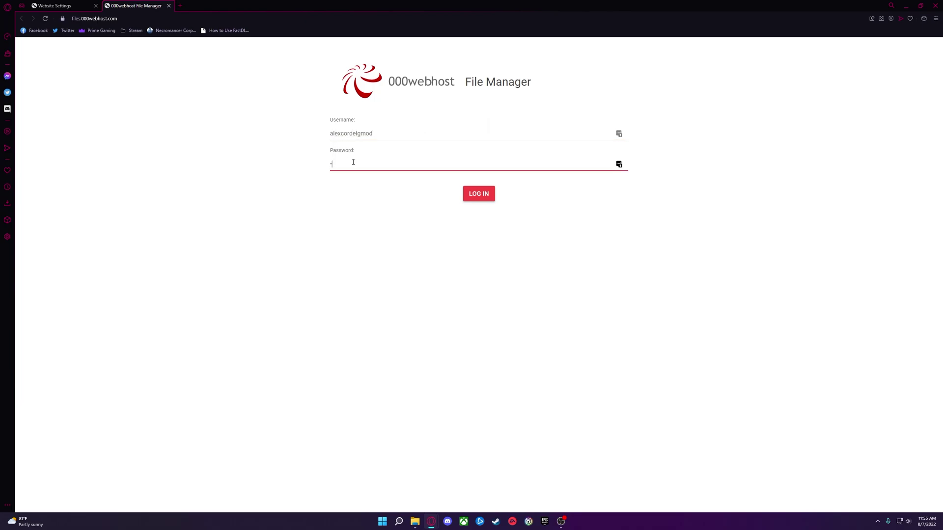
{"action": "key", "text": "Return"}
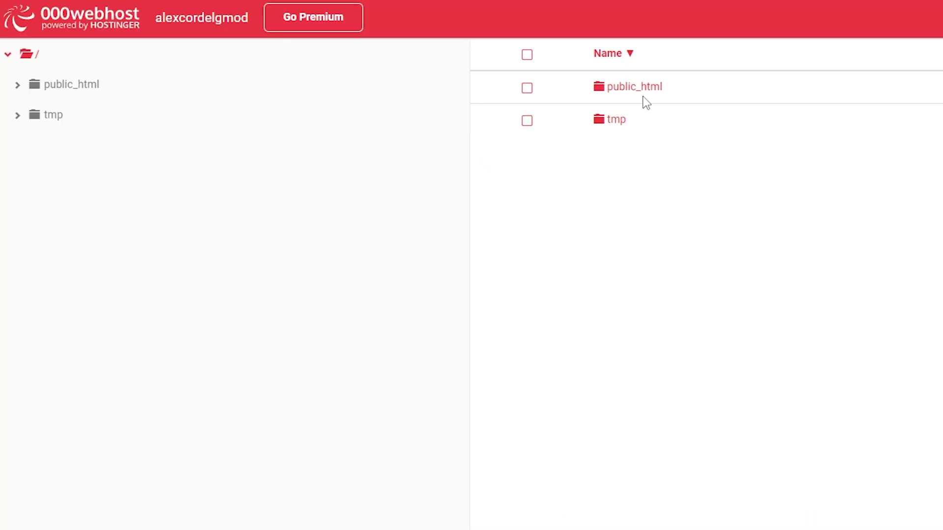
Create a gmod folder inside public_html.
{"action": "double_click", "coordinate": [643, 94]}
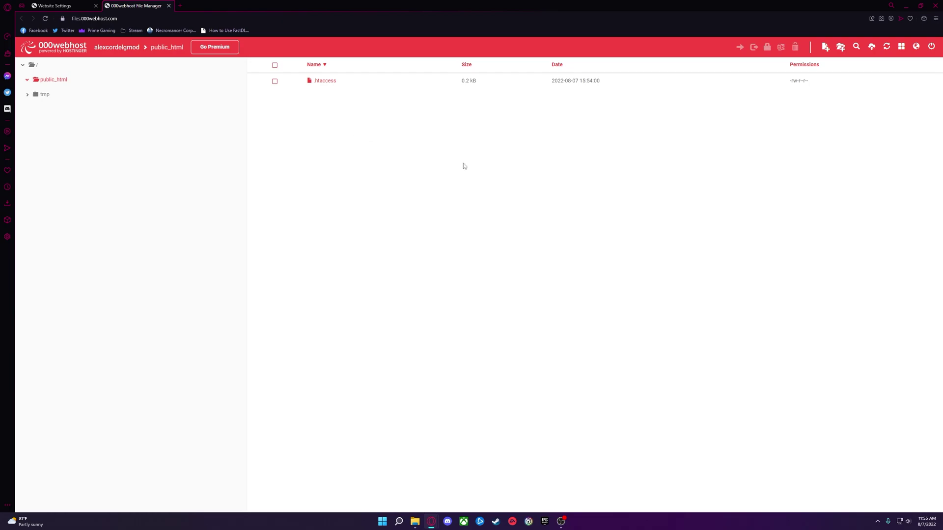
{"action": "left_click", "coordinate": [841, 48]}
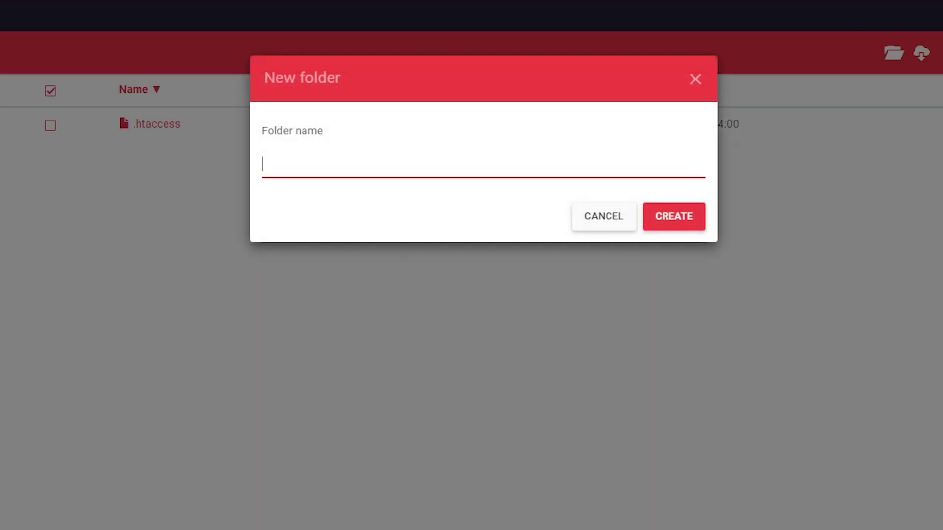
{"action": "type", "text": "gmod"}
{"action": "left_click", "coordinate": [658, 221]}
Inside gmod, create a maps folder and begin another new folder.
{"action": "double_click", "coordinate": [331, 80]}
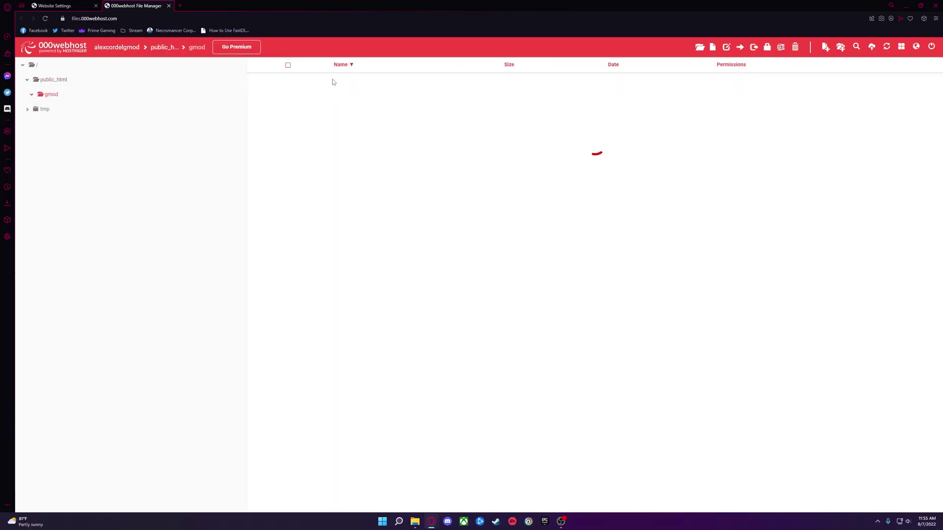
{"action": "left_click", "coordinate": [841, 46]}
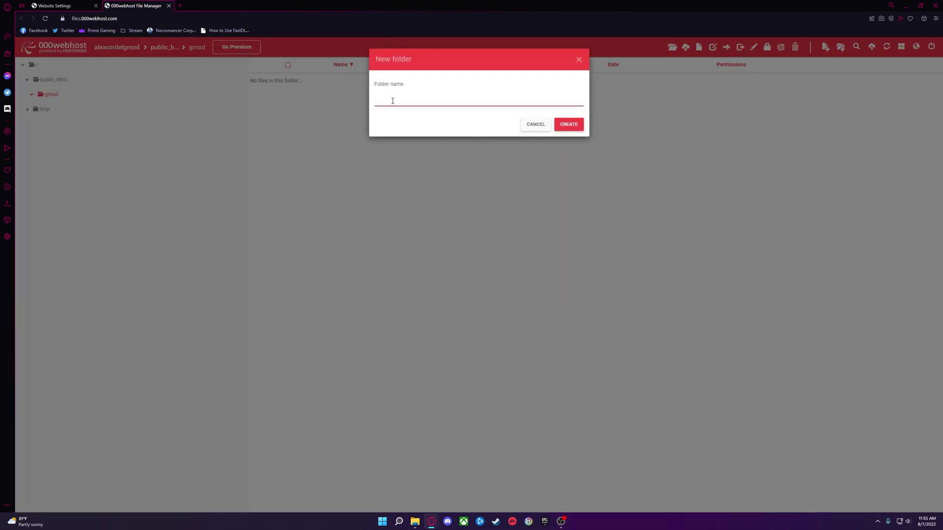
{"action": "left_click", "coordinate": [571, 125]}
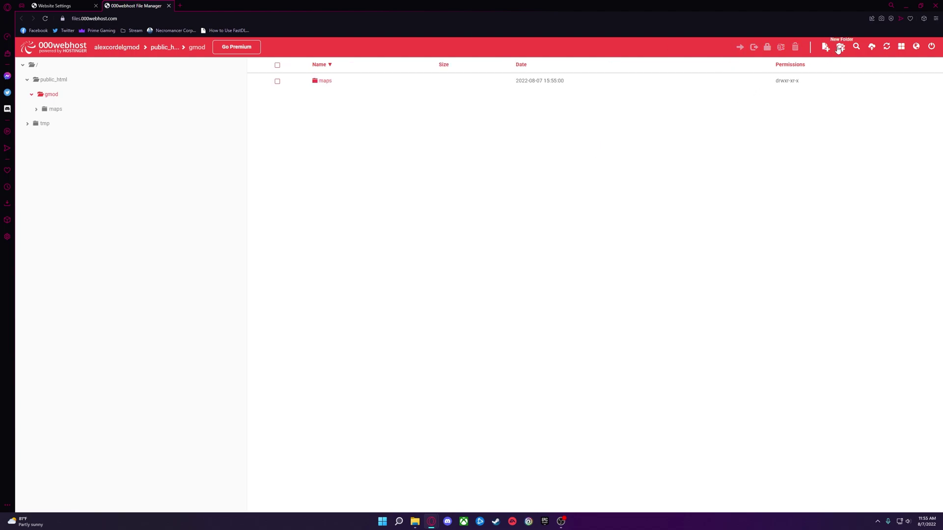
{"action": "left_click", "coordinate": [839, 48]}
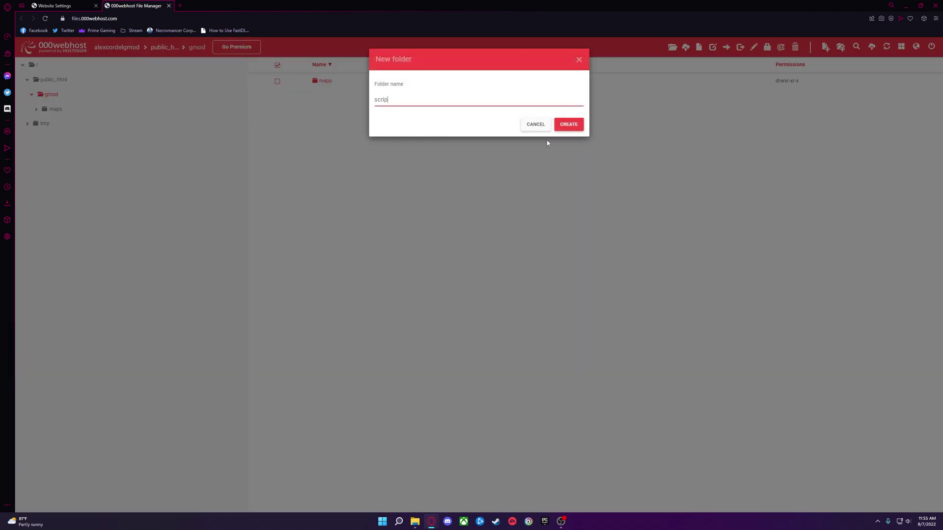
Create the scripts folder, then upload nightmare_house1–4.bsp into gmod/maps.
{"action": "left_click", "coordinate": [568, 125]}
{"action": "left_click", "coordinate": [329, 83]}
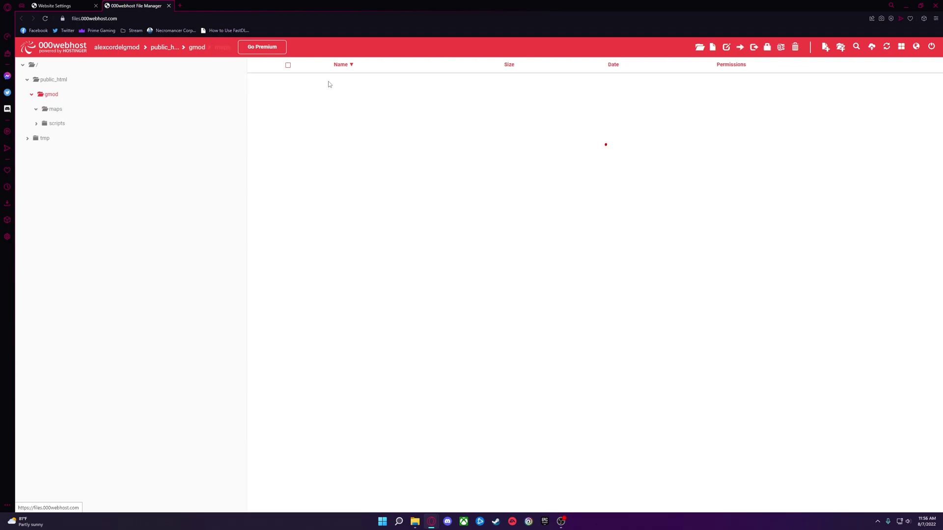
{"action": "left_click", "coordinate": [870, 52]}
{"action": "left_click", "coordinate": [503, 105]}
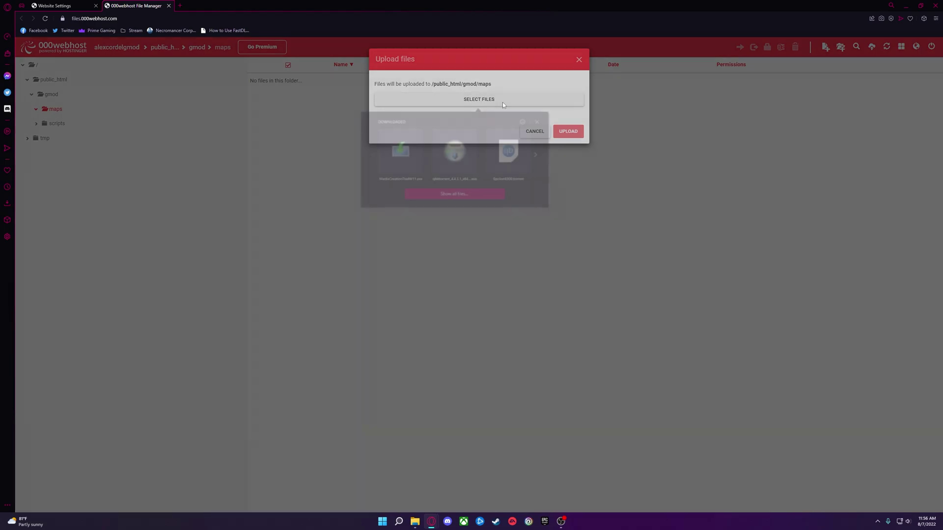
{"action": "left_click", "coordinate": [457, 195]}
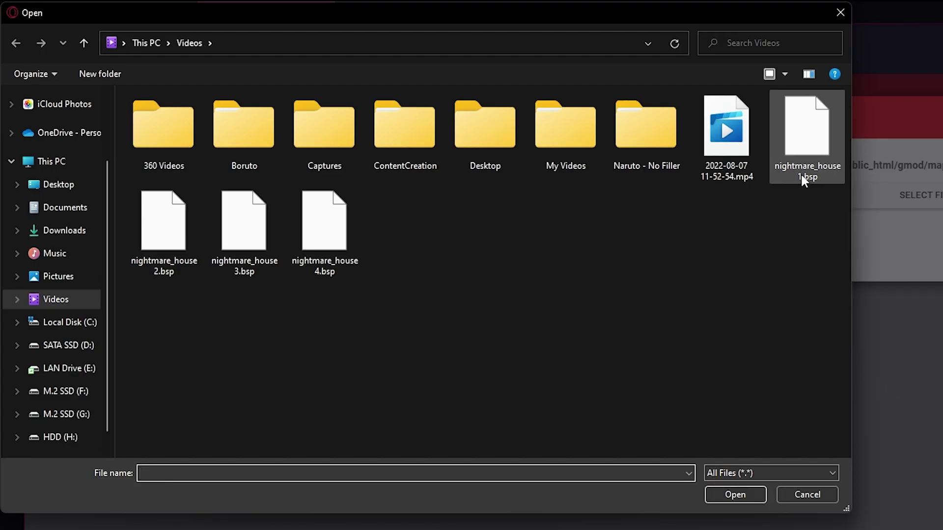
{"action": "left_click", "coordinate": [802, 173]}
{"action": "left_click", "coordinate": [311, 257], "text": "shift"}
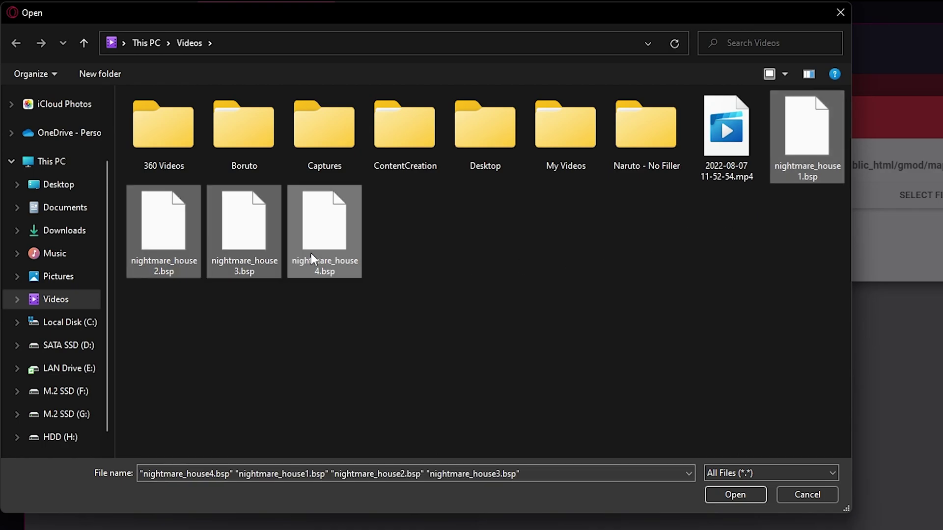
{"action": "left_click", "coordinate": [729, 495]}
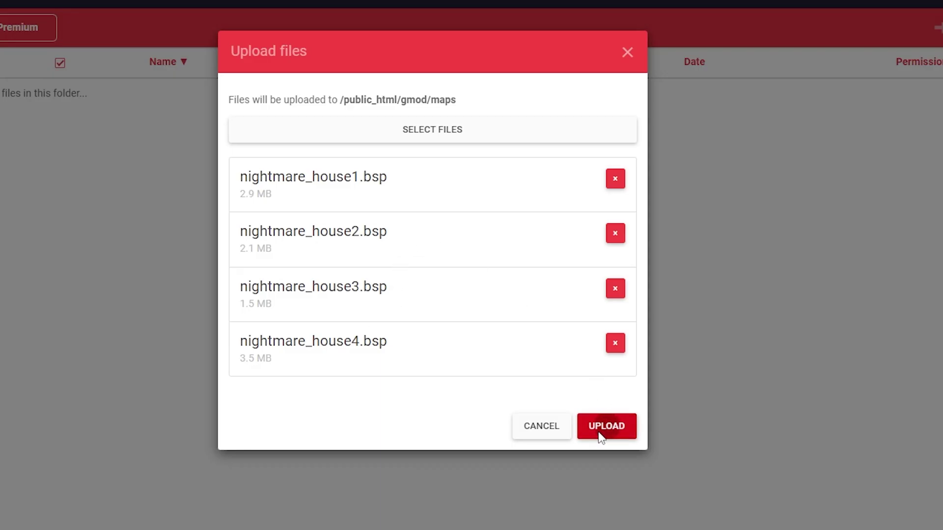
{"action": "left_click", "coordinate": [600, 434]}
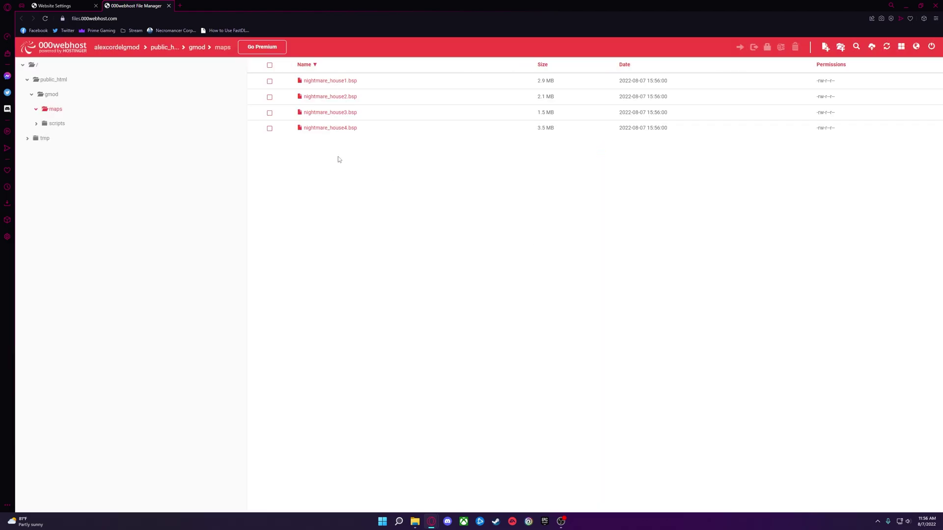
Open the site's public /gmod/ index page from My Sites and copy its URL.
{"action": "left_click", "coordinate": [61, 5]}
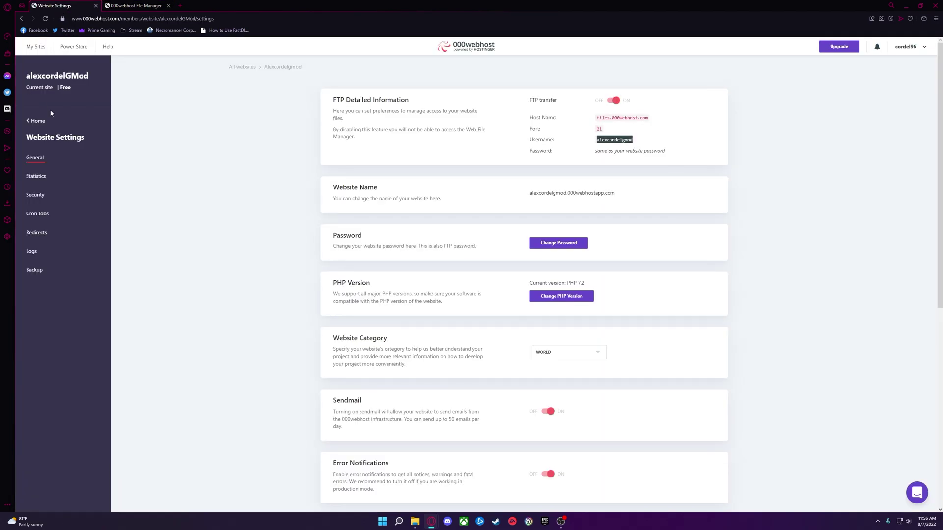
{"action": "left_click", "coordinate": [37, 121]}
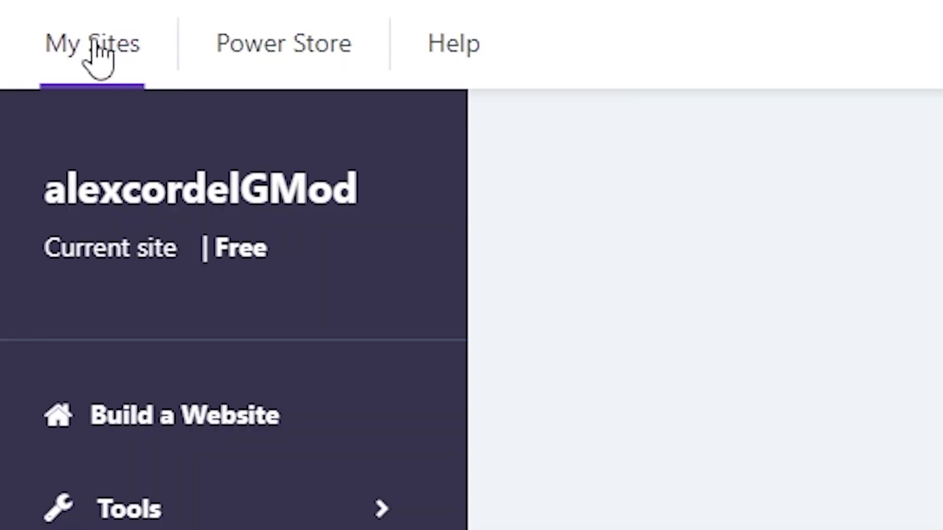
{"action": "left_click", "coordinate": [36, 49]}
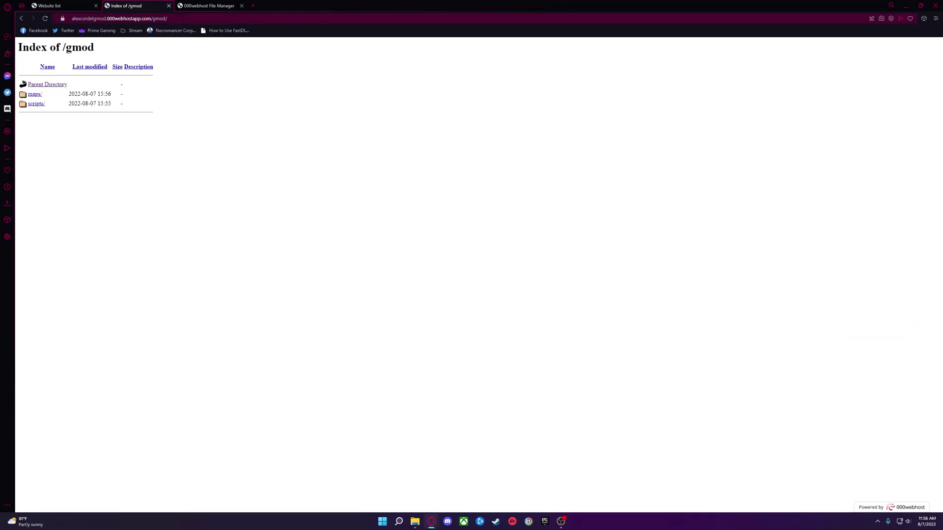
{"action": "left_click", "coordinate": [133, 19]}
{"action": "right_click", "coordinate": [132, 19]}
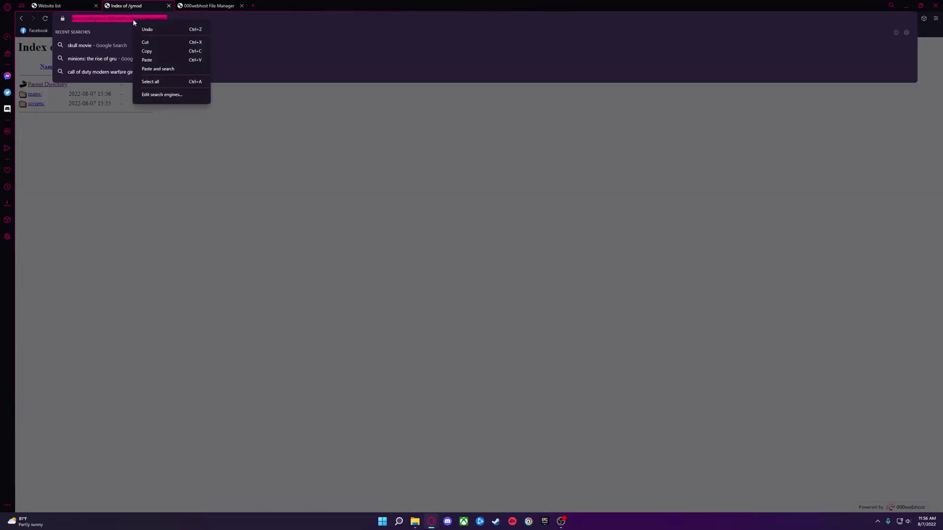
{"action": "left_click", "coordinate": [147, 51]}
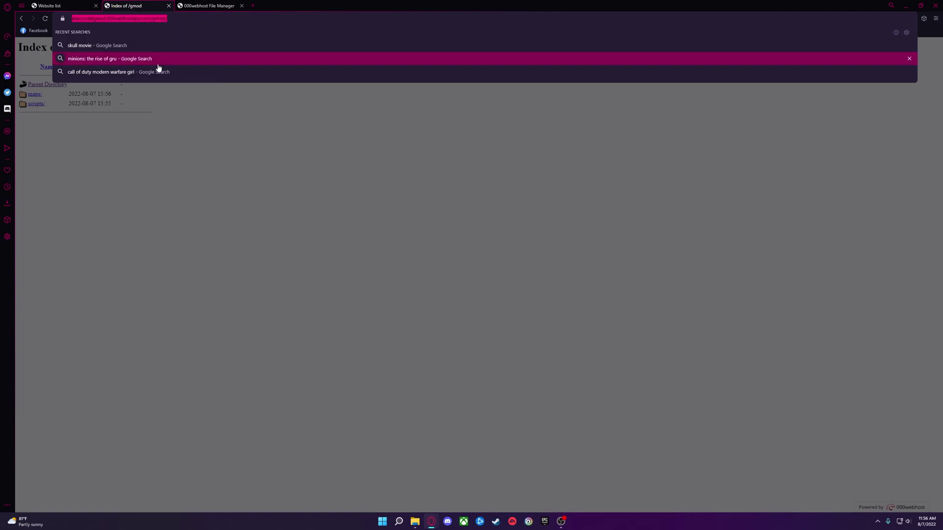
Navigate to G:\Servers\GModSandbox\steamapps\common\GarrysModDS\garrysmod\cfg in File Explorer.
{"action": "left_click", "coordinate": [339, 339]}
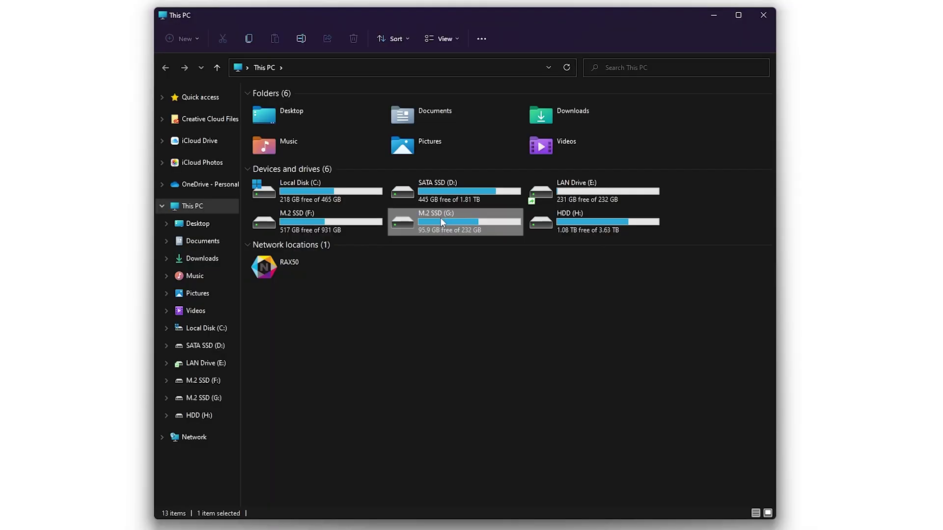
{"action": "double_click", "coordinate": [441, 221]}
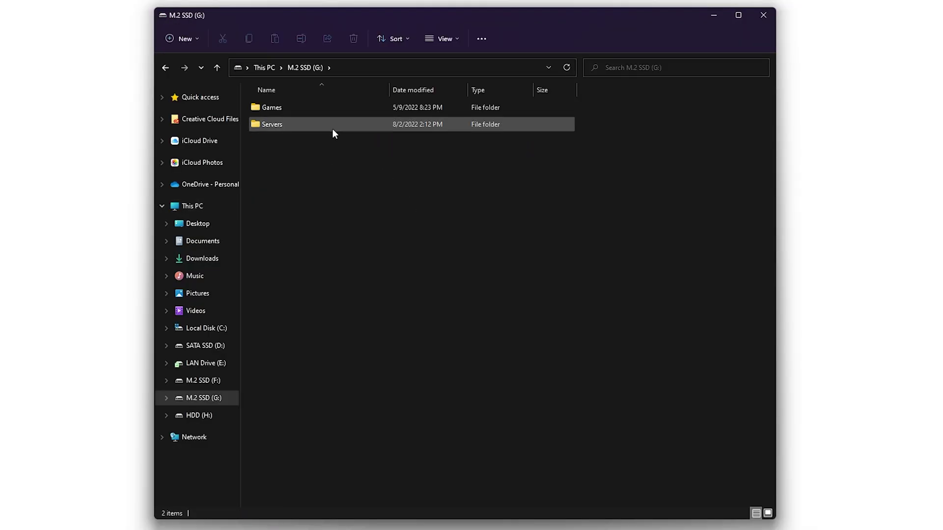
{"action": "double_click", "coordinate": [332, 128]}
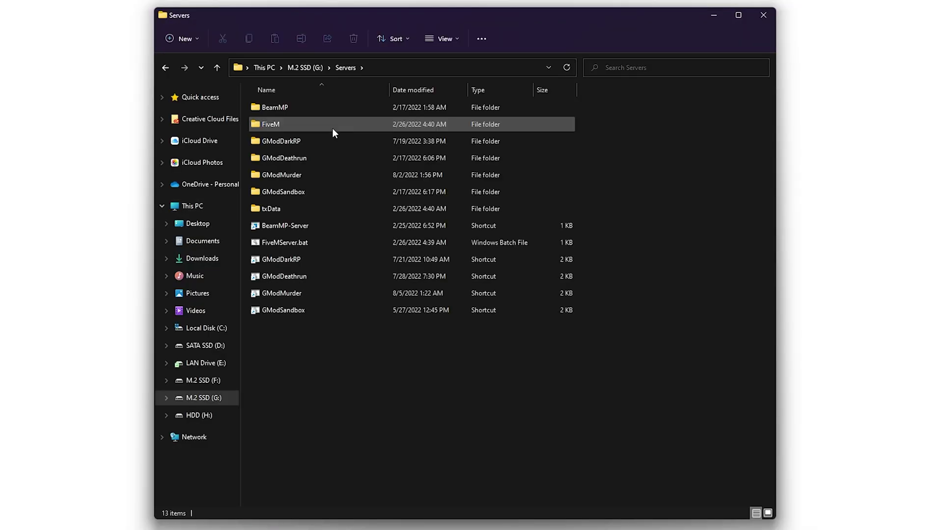
{"action": "double_click", "coordinate": [306, 191]}
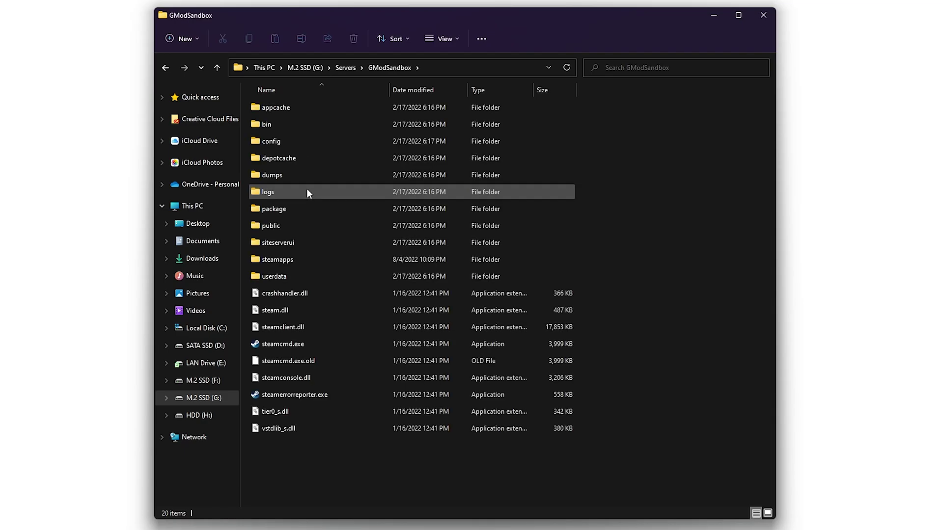
{"action": "double_click", "coordinate": [305, 259]}
{"action": "double_click", "coordinate": [316, 107]}
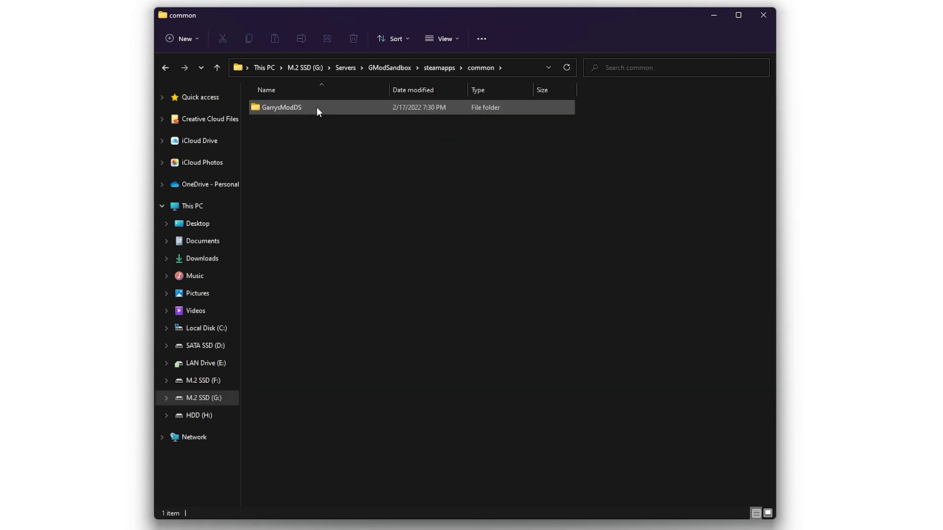
{"action": "double_click", "coordinate": [316, 107]}
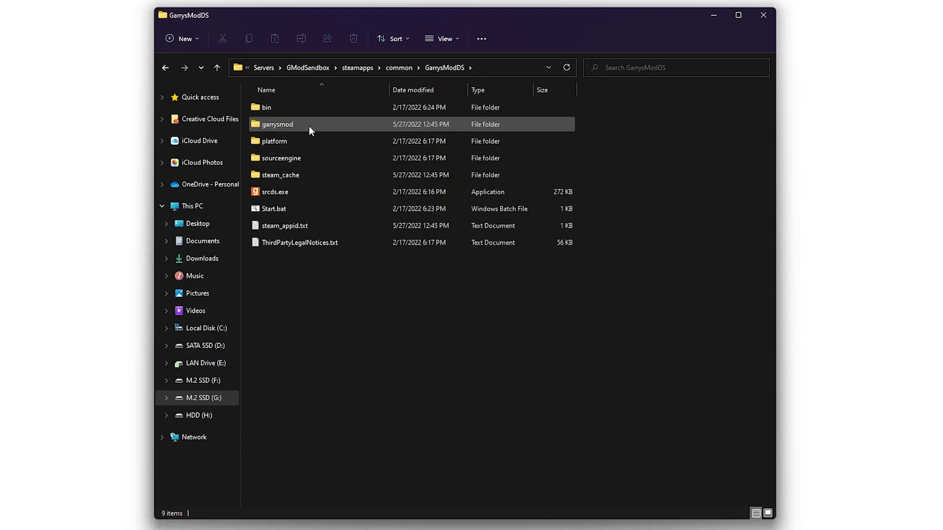
{"action": "double_click", "coordinate": [308, 124]}
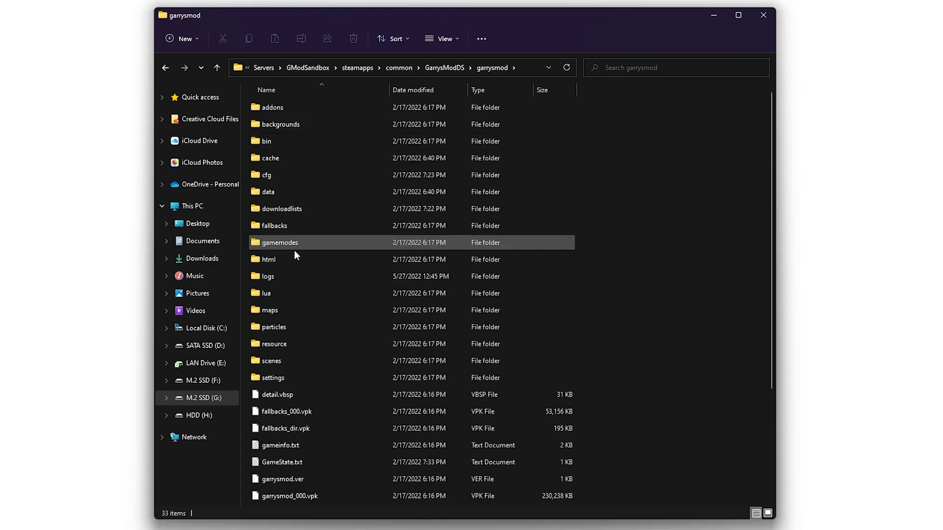
{"action": "double_click", "coordinate": [282, 175]}
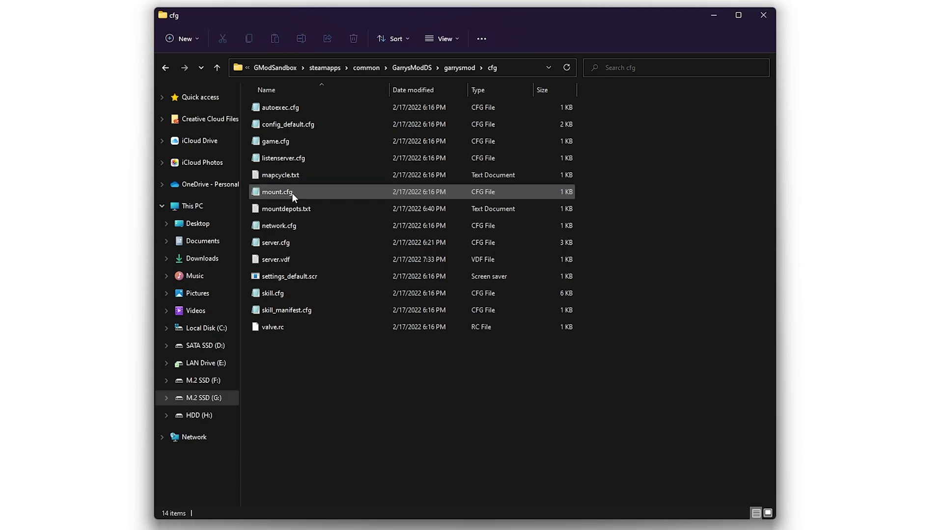
In server.cfg, add an sv_downloadurl line after sv_cheats with the pasted gmod address.
{"action": "double_click", "coordinate": [290, 243]}
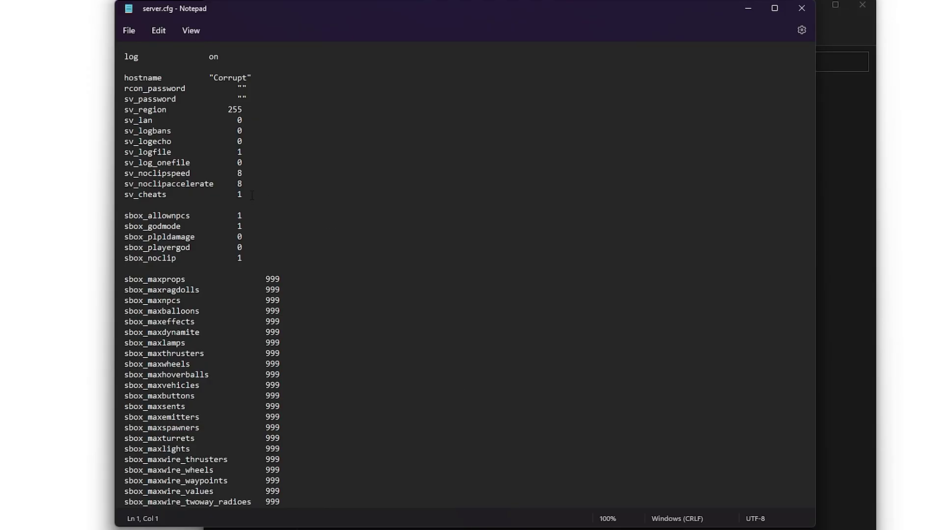
{"action": "left_click", "coordinate": [170, 195]}
{"action": "key", "text": "Return"}
{"action": "type", "text": "sv_downloadurl"}
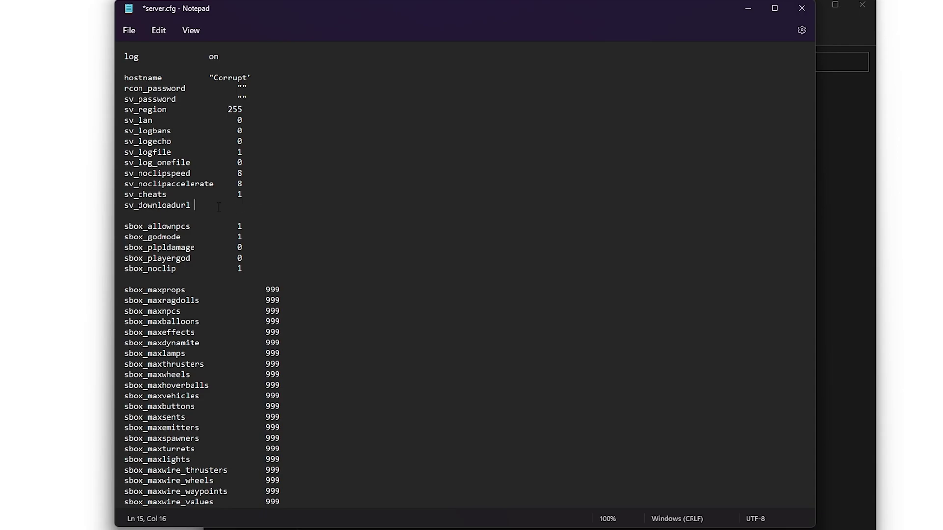
{"action": "right_click", "coordinate": [254, 210]}
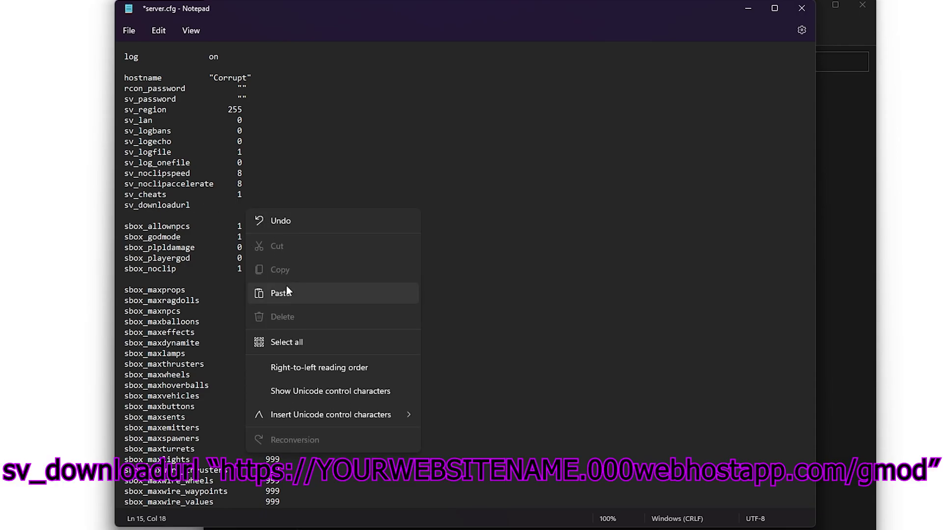
{"action": "left_click", "coordinate": [287, 287]}
{"action": "key", "text": "Return"}
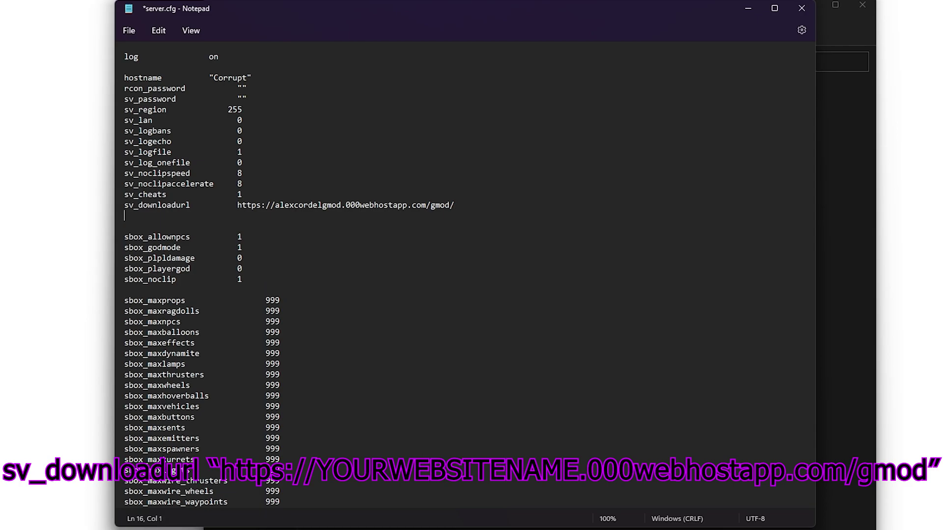
Add sv_allowdownload 1 and sv_allowupload 1 lines, then save server.cfg.
{"action": "type", "text": "sv_allowdownload"}
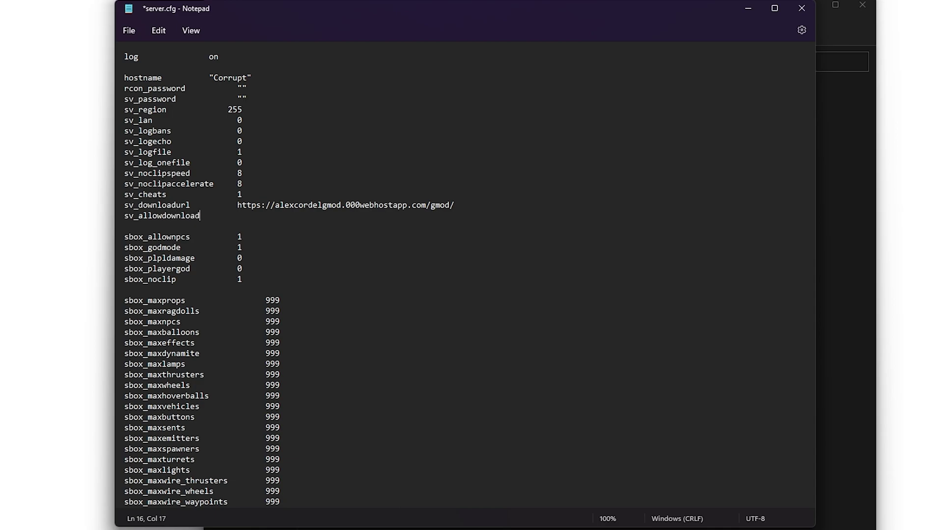
{"action": "type", "text": "1"}
{"action": "key", "text": "Return"}
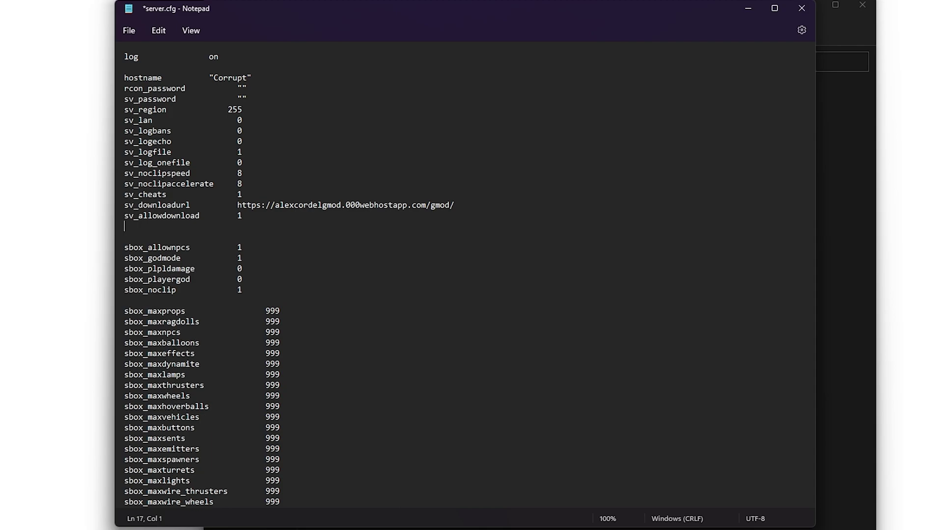
{"action": "type", "text": "sv_allowupload"}
{"action": "key", "text": "Tab"}
{"action": "key", "text": "Tab"}
{"action": "type", "text": "1"}
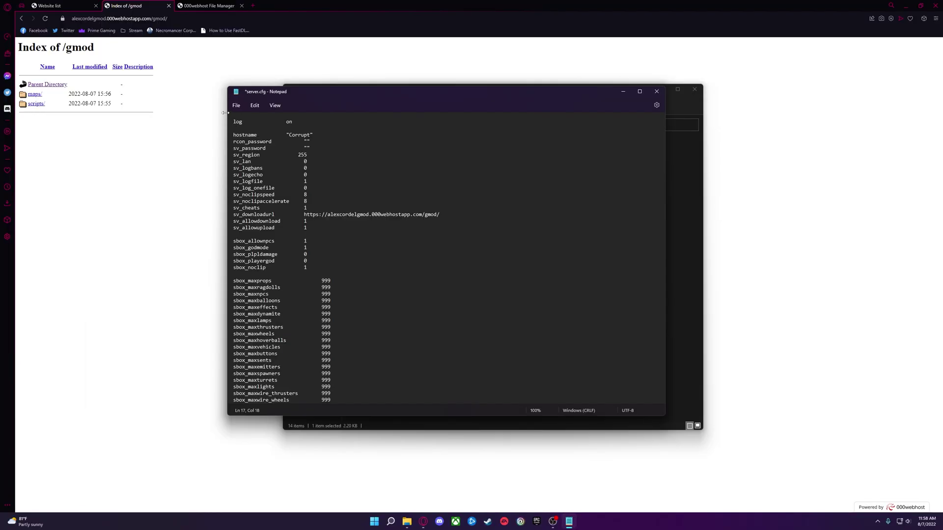
{"action": "left_click", "coordinate": [129, 30]}
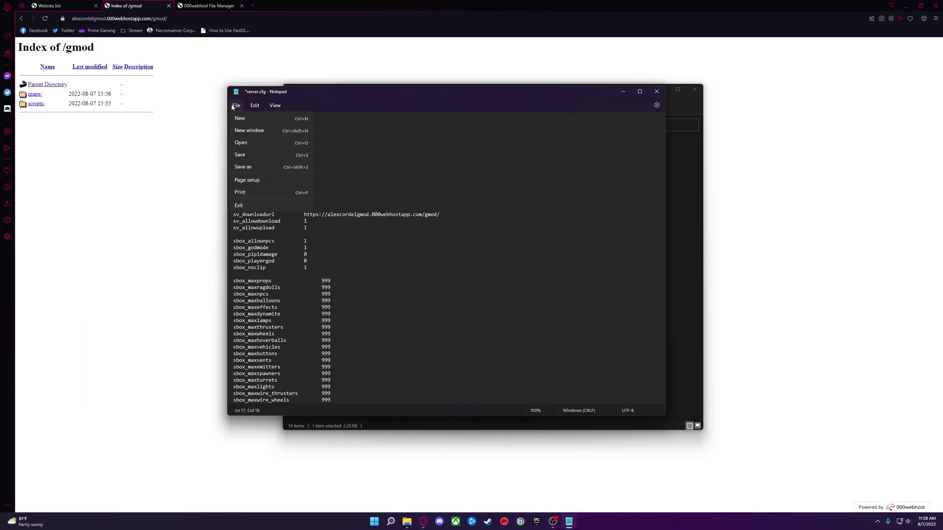
{"action": "left_click", "coordinate": [152, 109]}
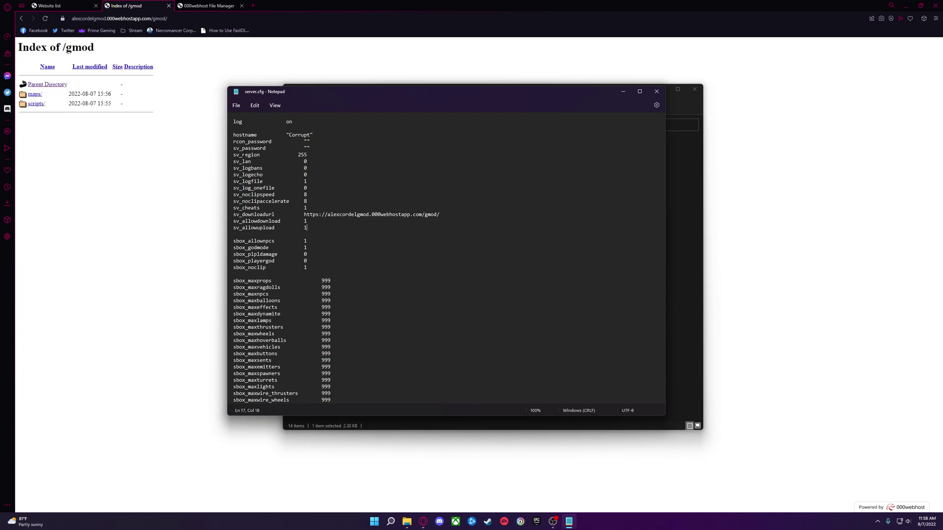
{"action": "left_click", "coordinate": [656, 91]}
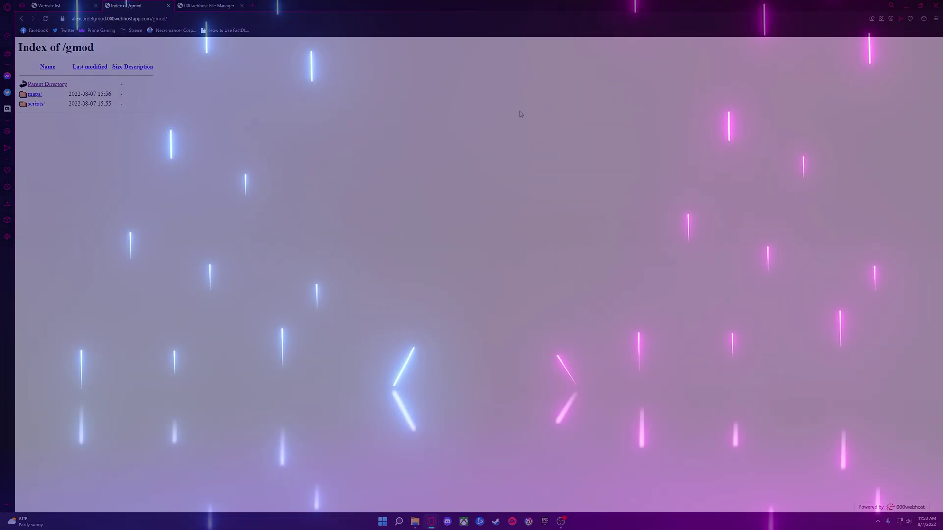